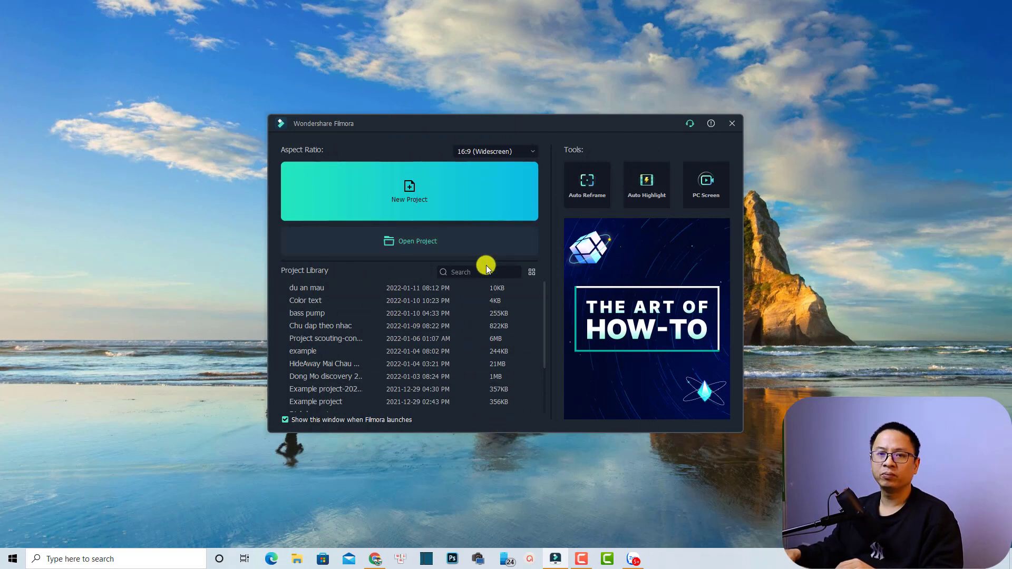
Step: Create a new project, drop Title 29 at the start of track 1, and preview it
left_click(402, 202)
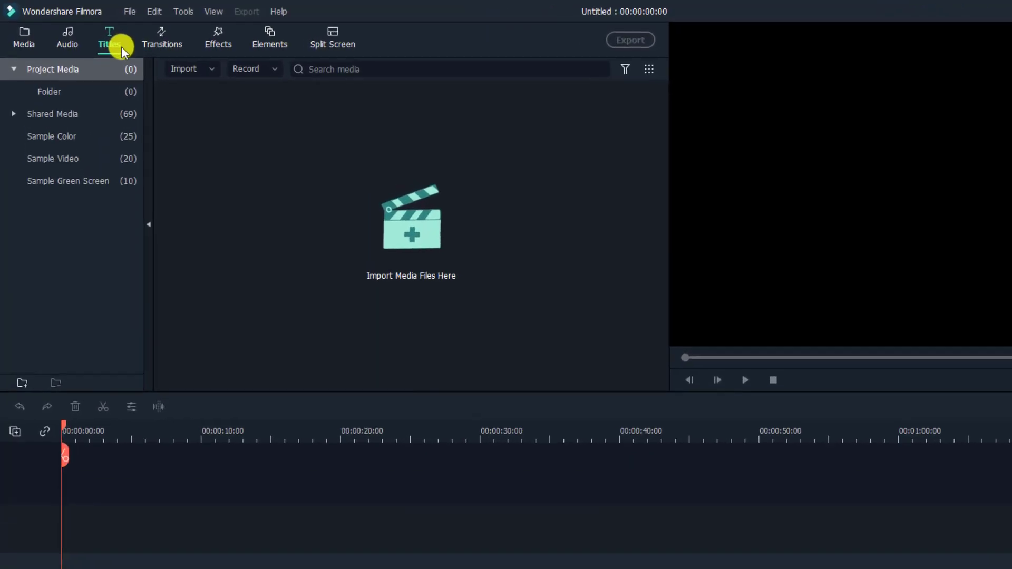
left_click(84, 29)
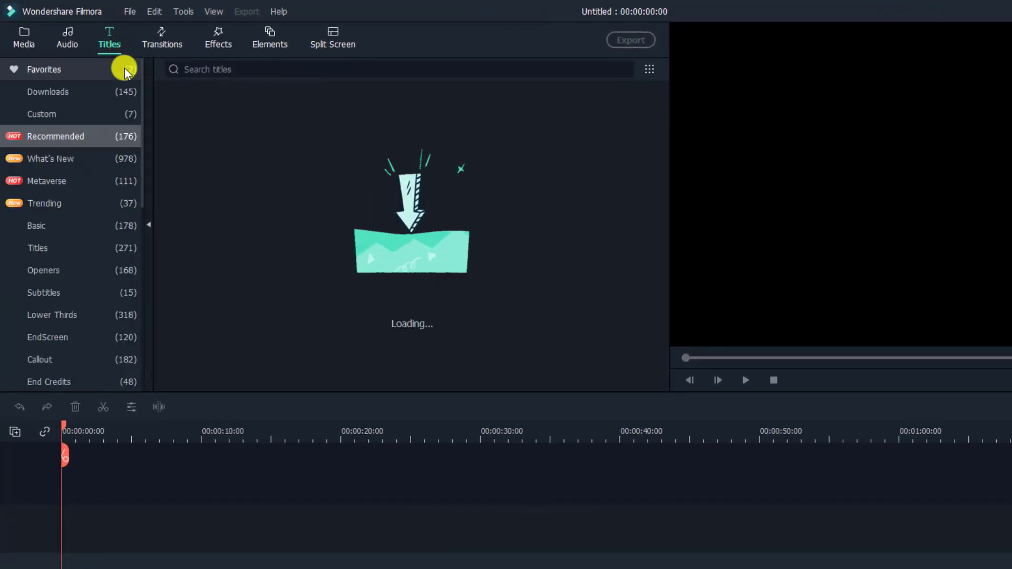
left_click(53, 251)
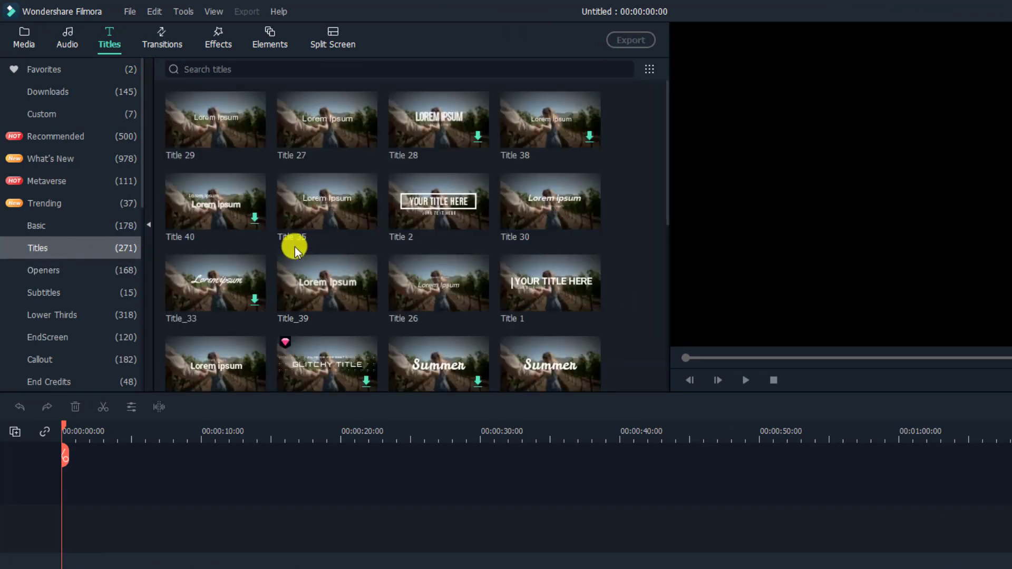
mouse_move(162, 93)
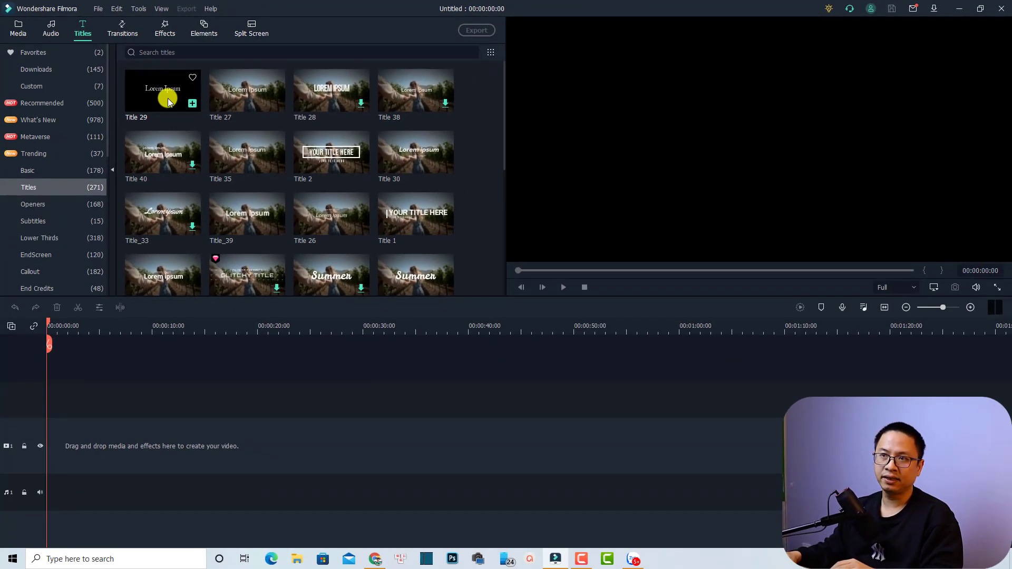
left_click_drag(169, 102, 48, 443)
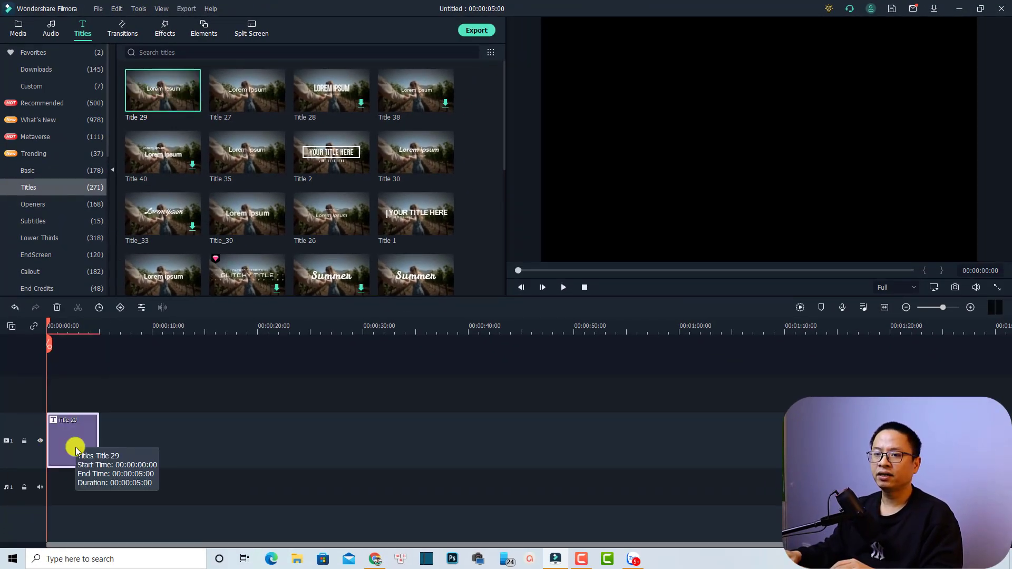
left_click(885, 309)
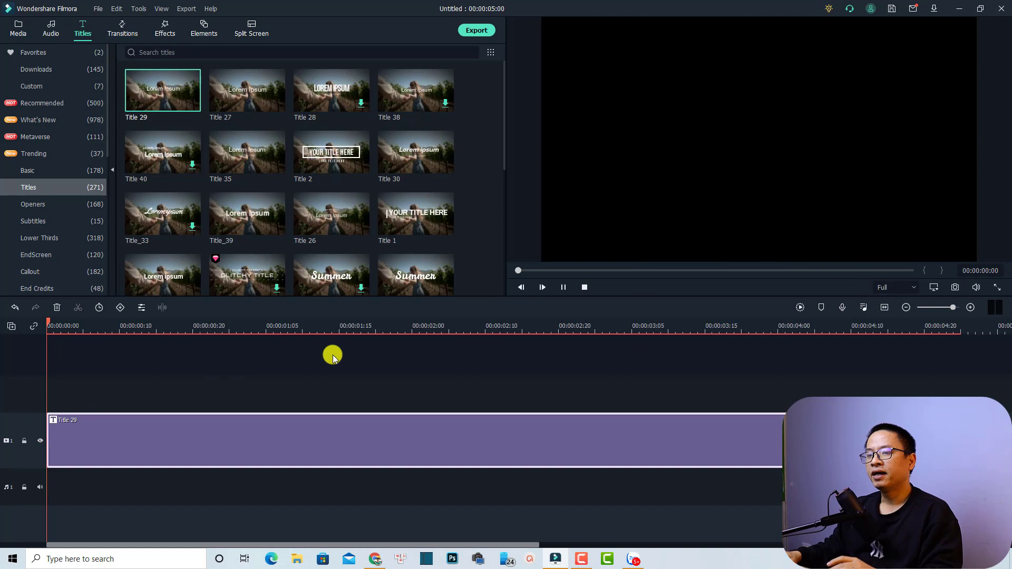
key("space")
key("space")
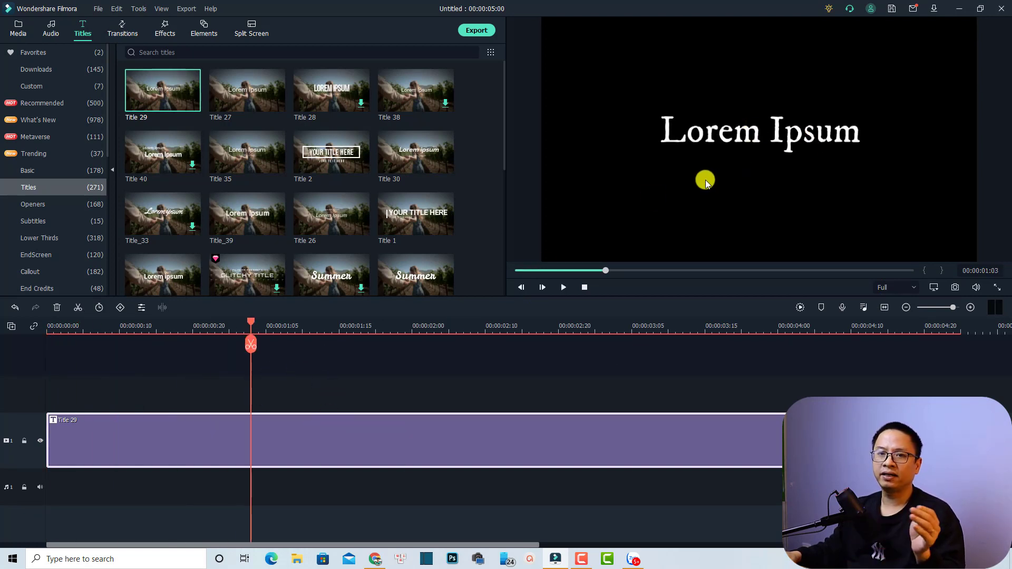
mouse_move(253, 449)
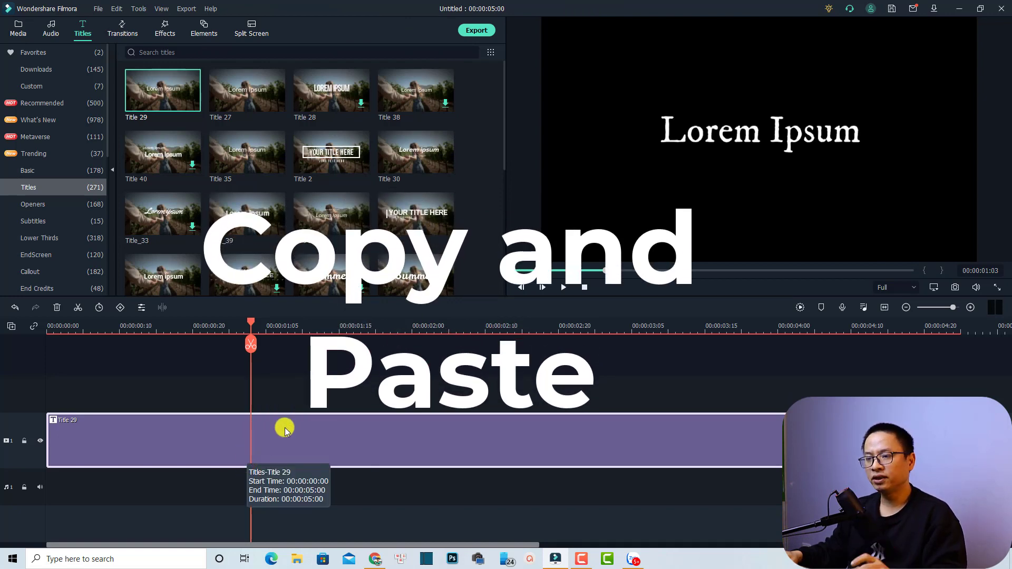
Step: Copy the Title 29 clip, lock track 1, and paste the copy onto track 2 at the start
right_click(285, 431)
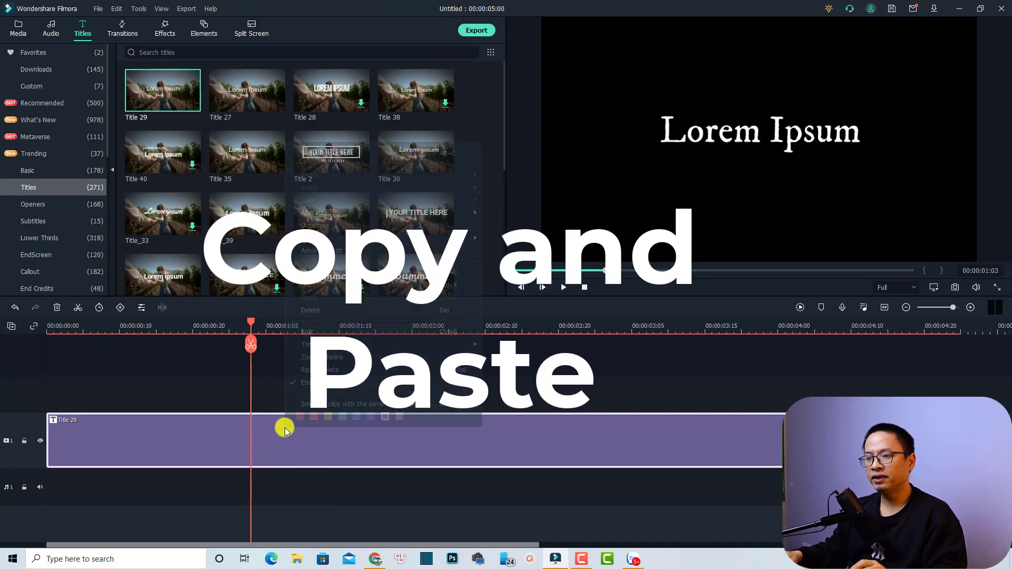
left_click(305, 273)
left_click(24, 442)
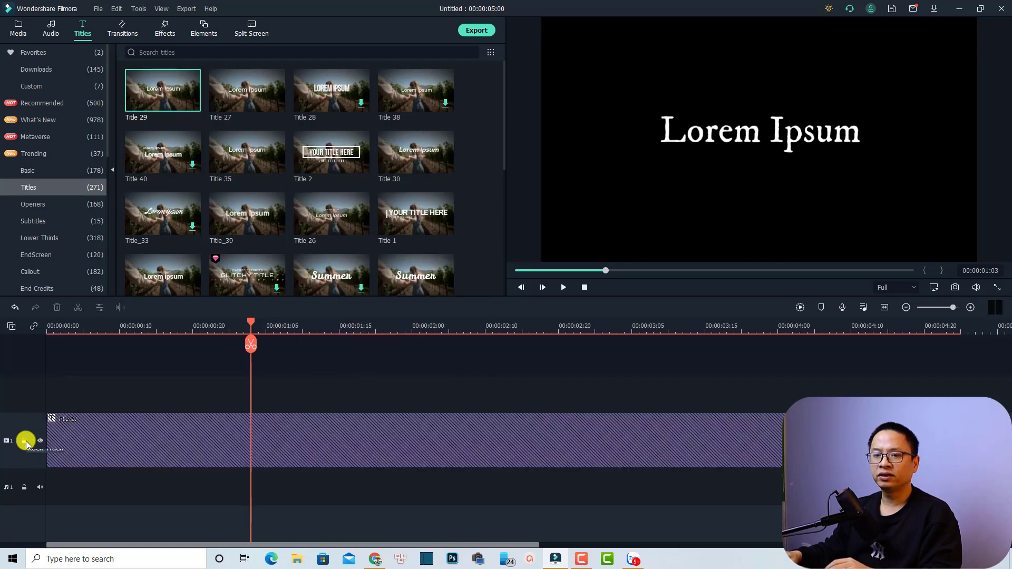
left_click(68, 324)
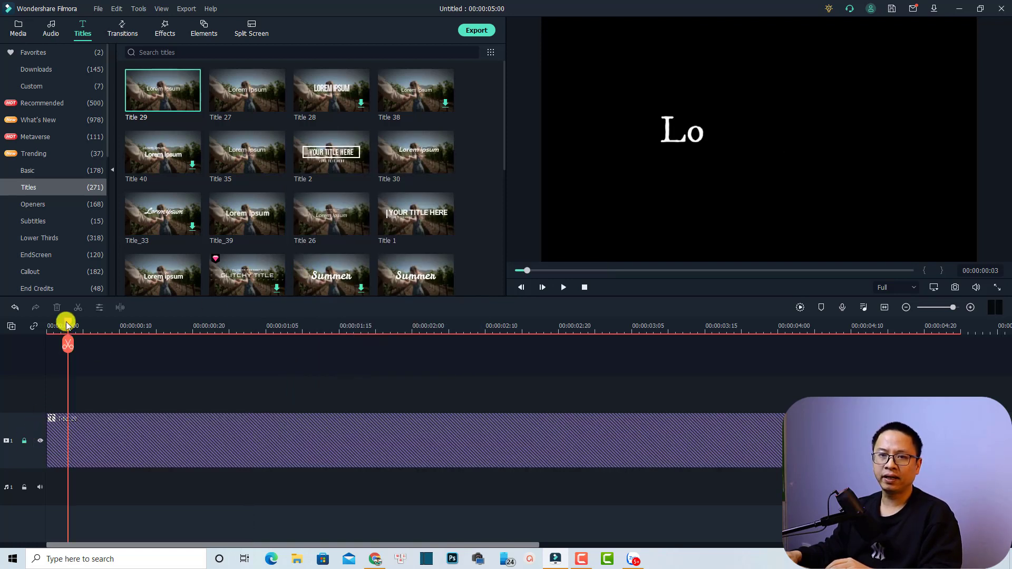
left_click_drag(66, 324, 37, 330)
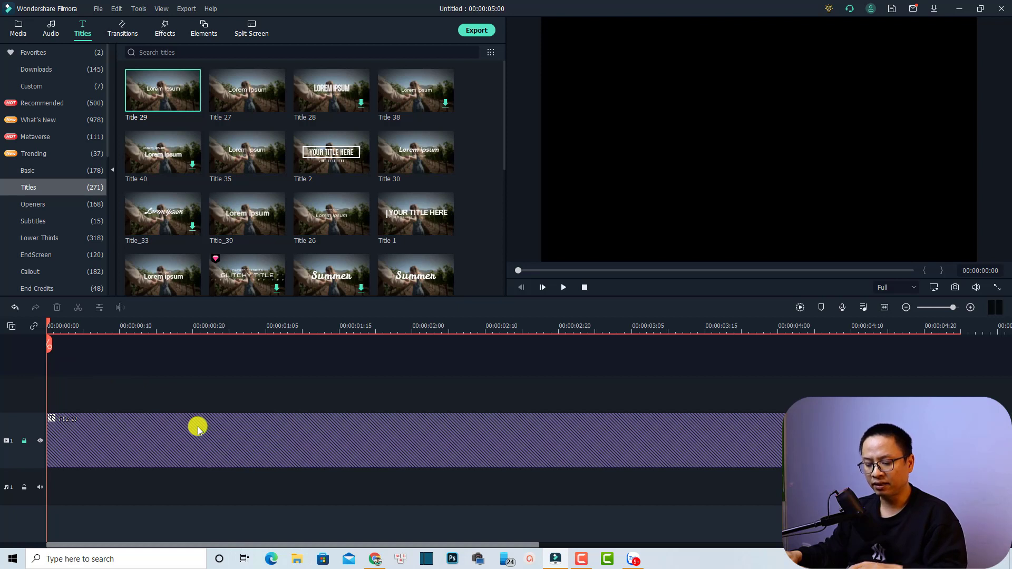
key("ctrl+v")
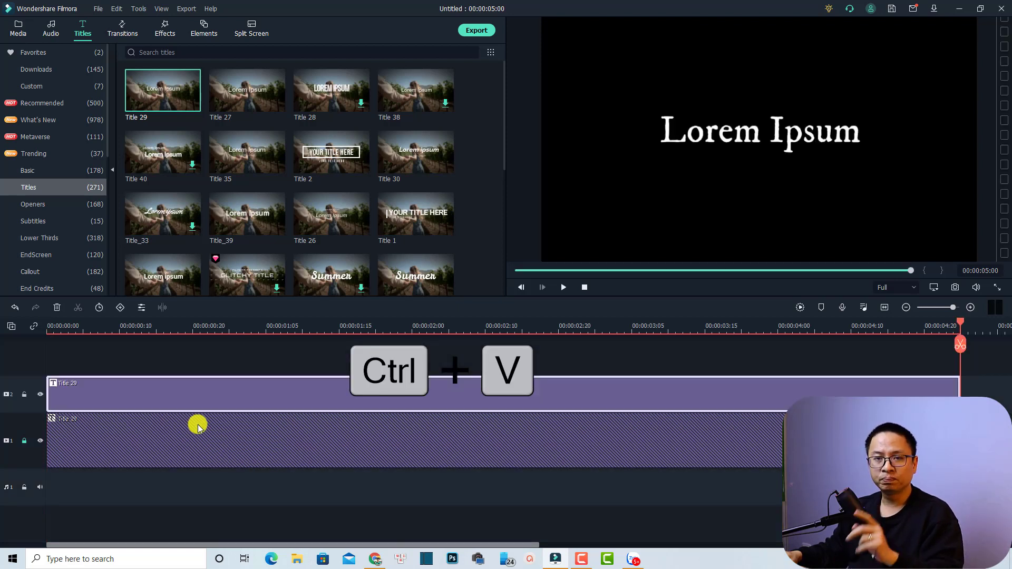
Step: Move the copied title's text below the original in the preview and play both lines
left_click(375, 324)
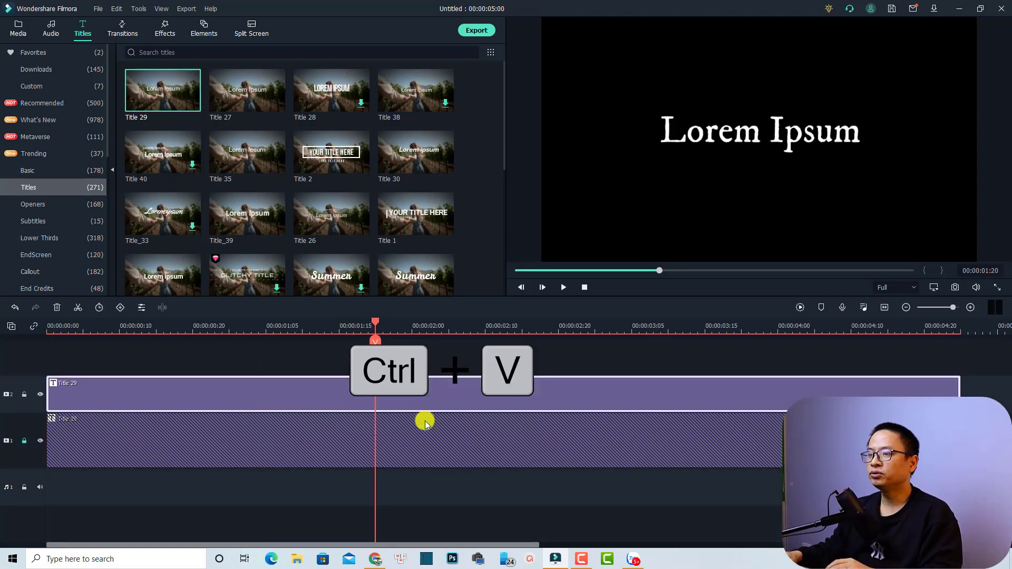
left_click(739, 135)
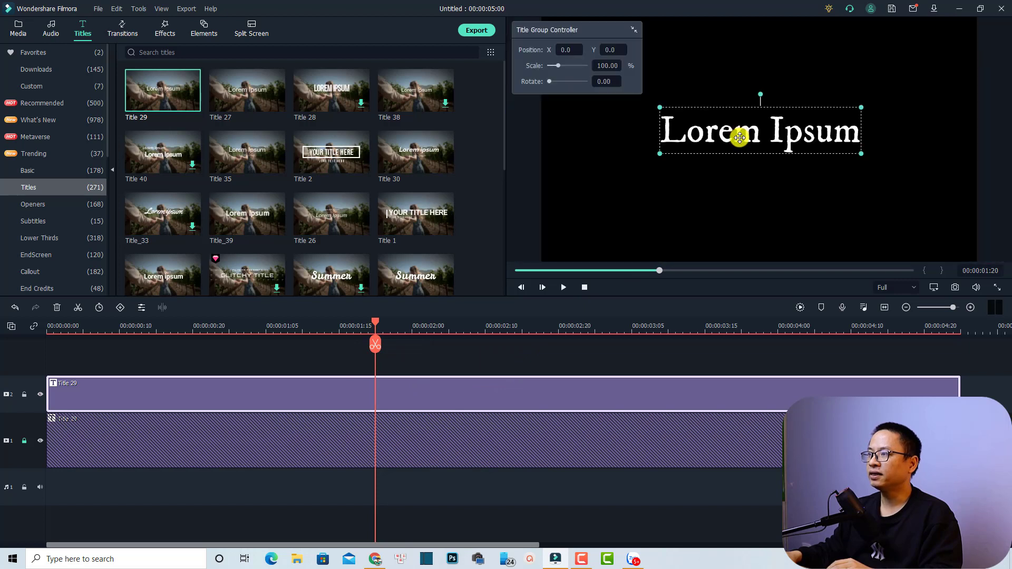
left_click_drag(740, 138, 739, 181)
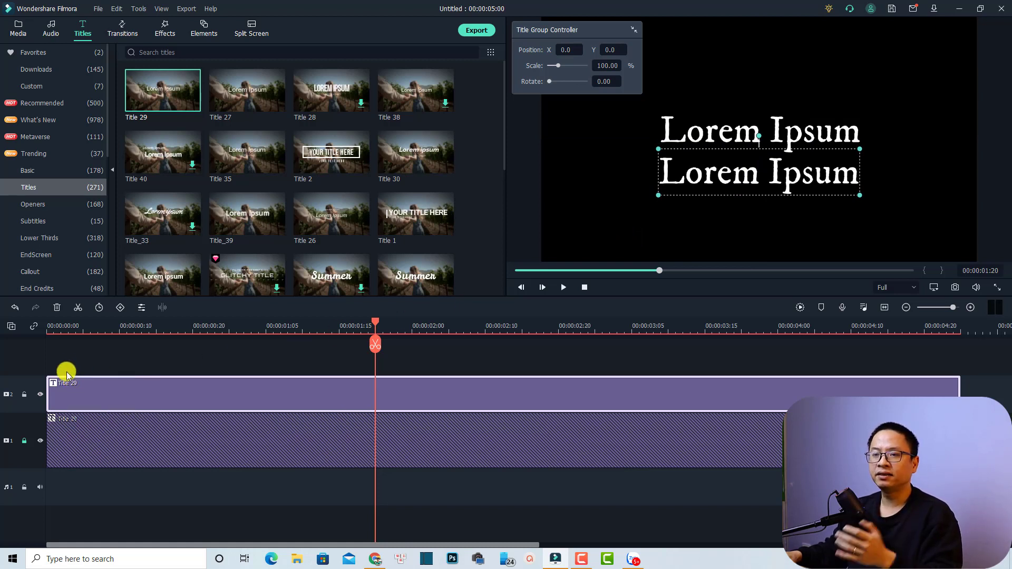
left_click(49, 327)
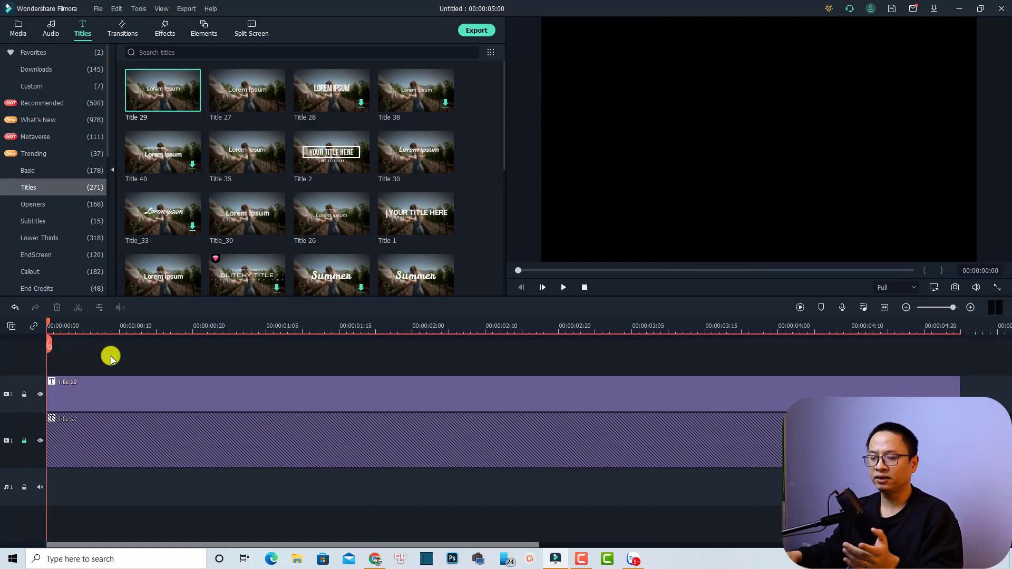
key("space")
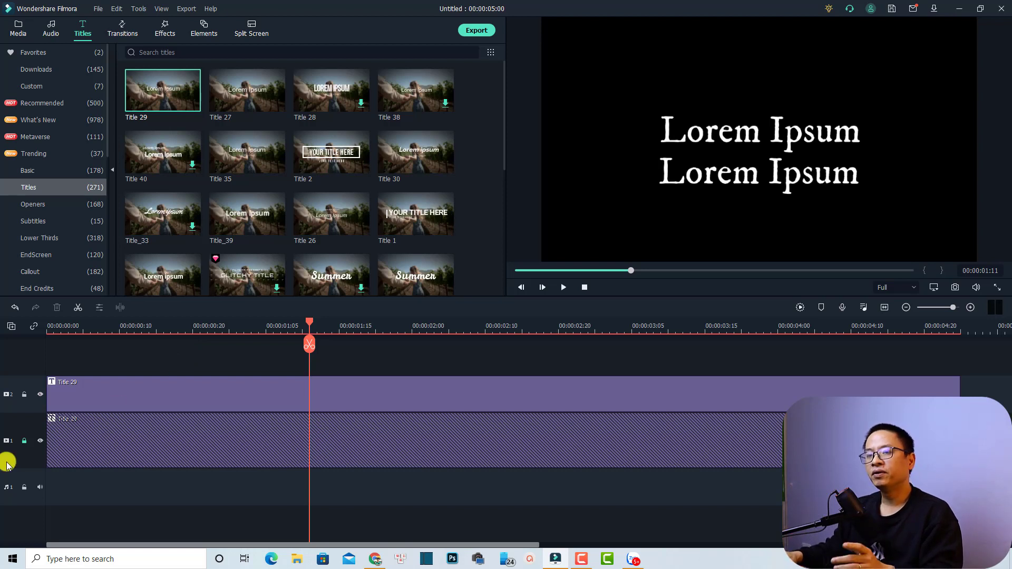
Step: Unlock track 1 and delete the copied title clip from track 2
left_click(24, 443)
left_click(138, 392)
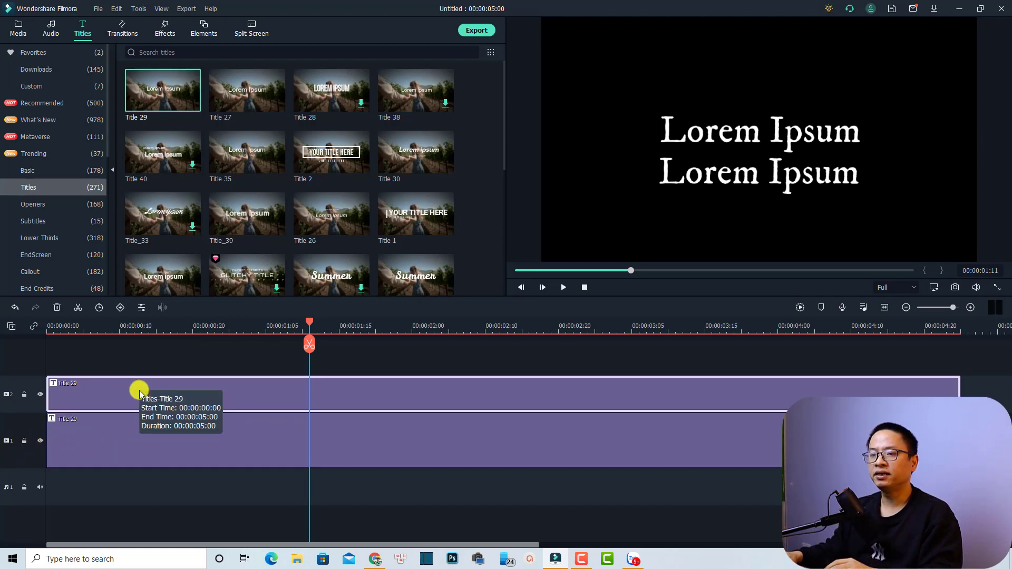
key("Delete")
Step: Open Advanced Text Edit for the remaining Title 29 clip
left_click(158, 435)
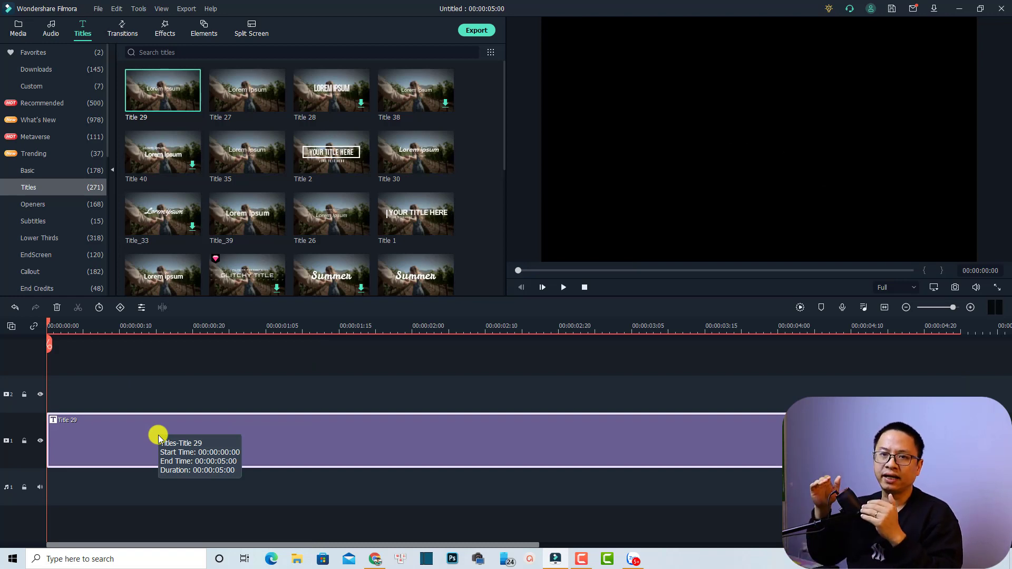
right_click(152, 431)
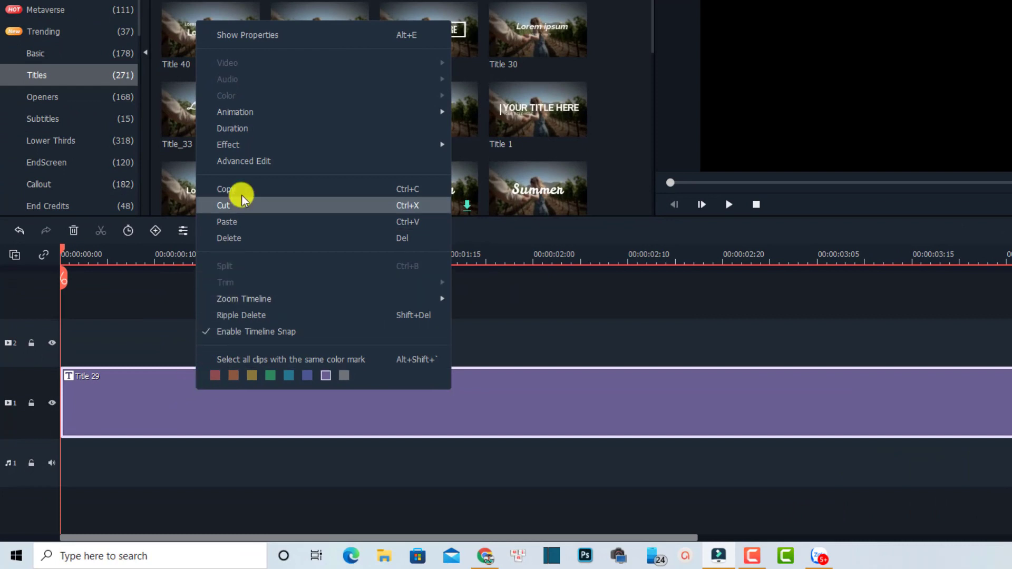
left_click(248, 162)
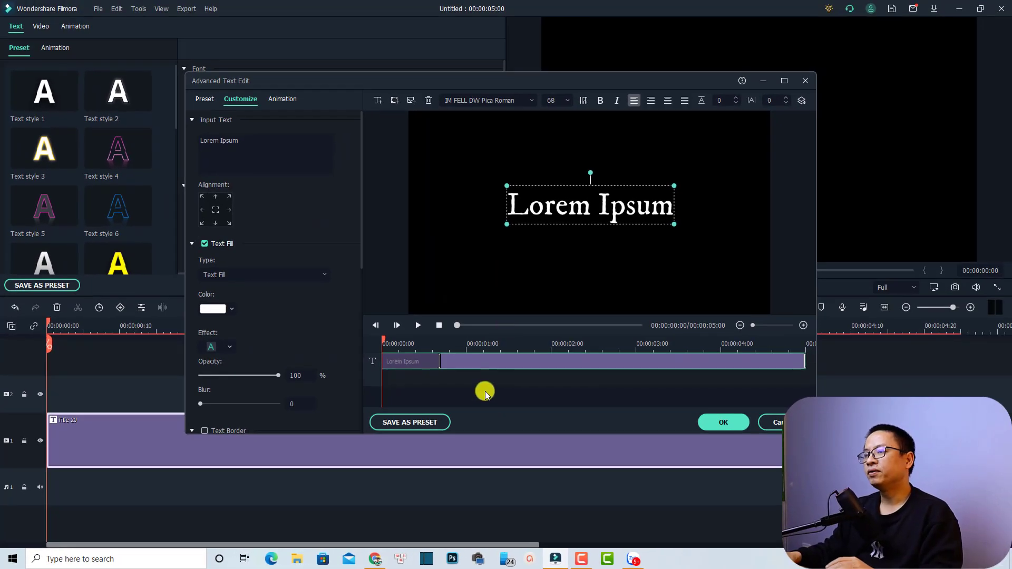
key("space")
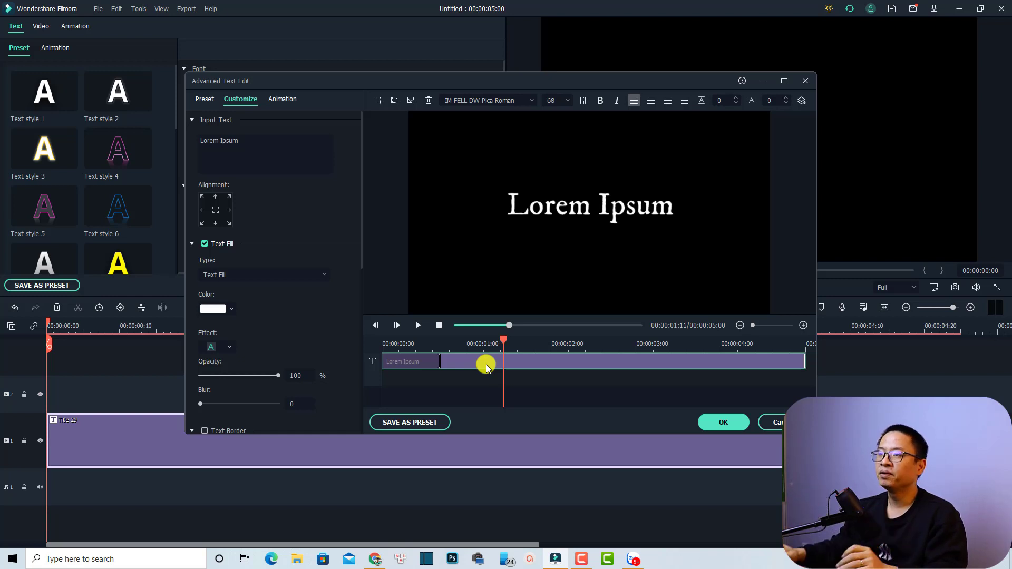
left_click(279, 149)
type("Jack")
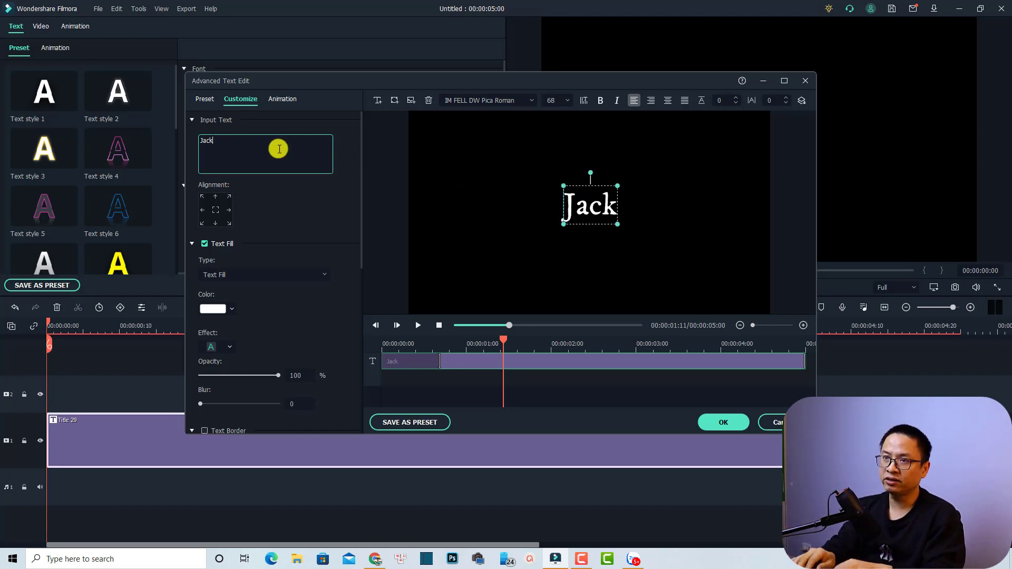
type("y")
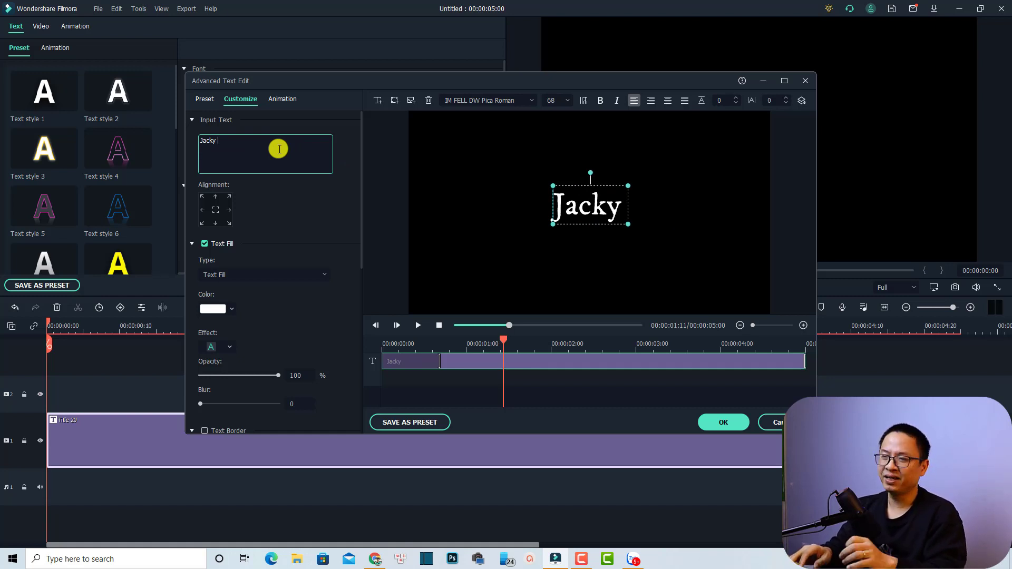
type(" Nguyen")
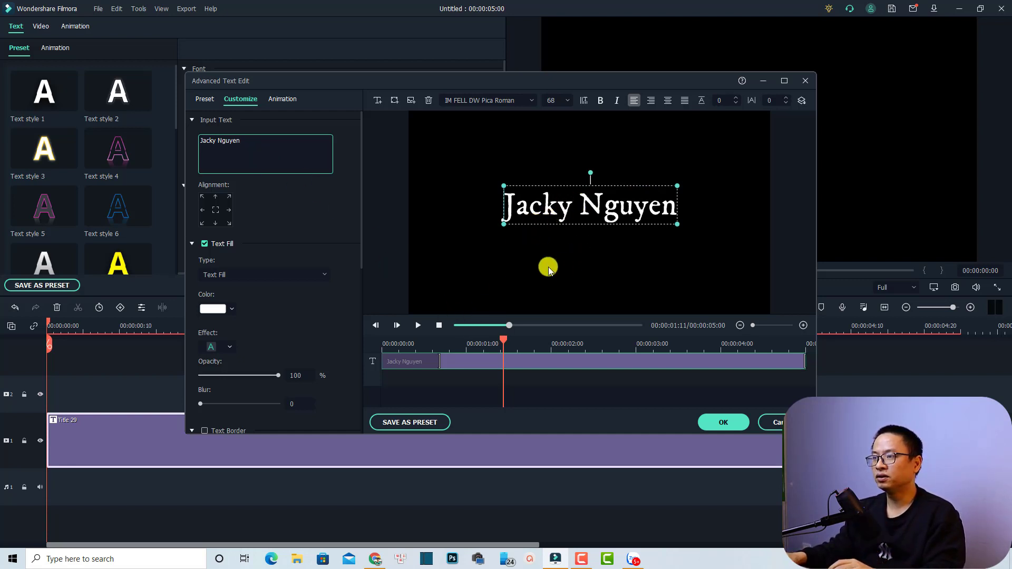
left_click(378, 101)
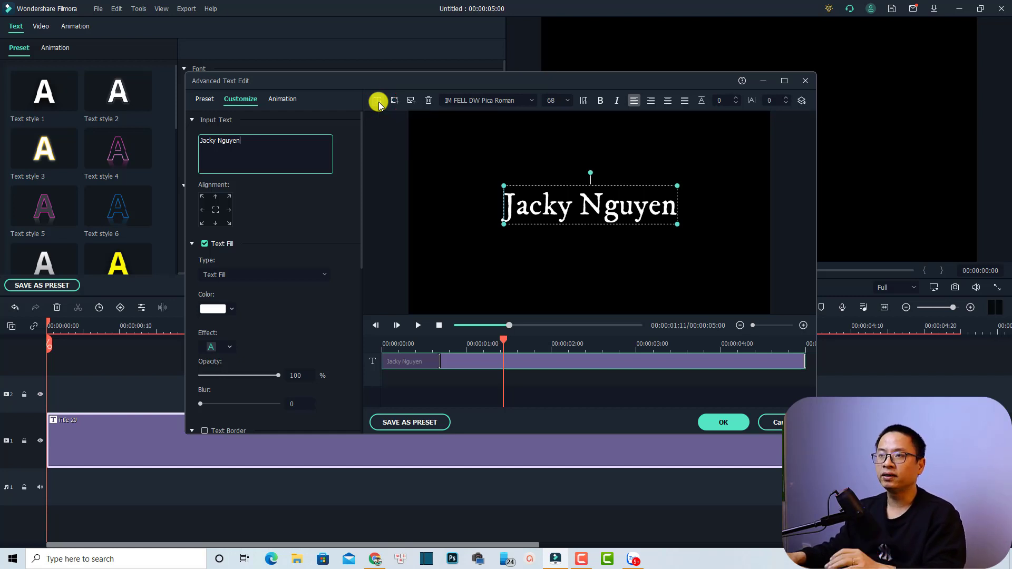
left_click(378, 102)
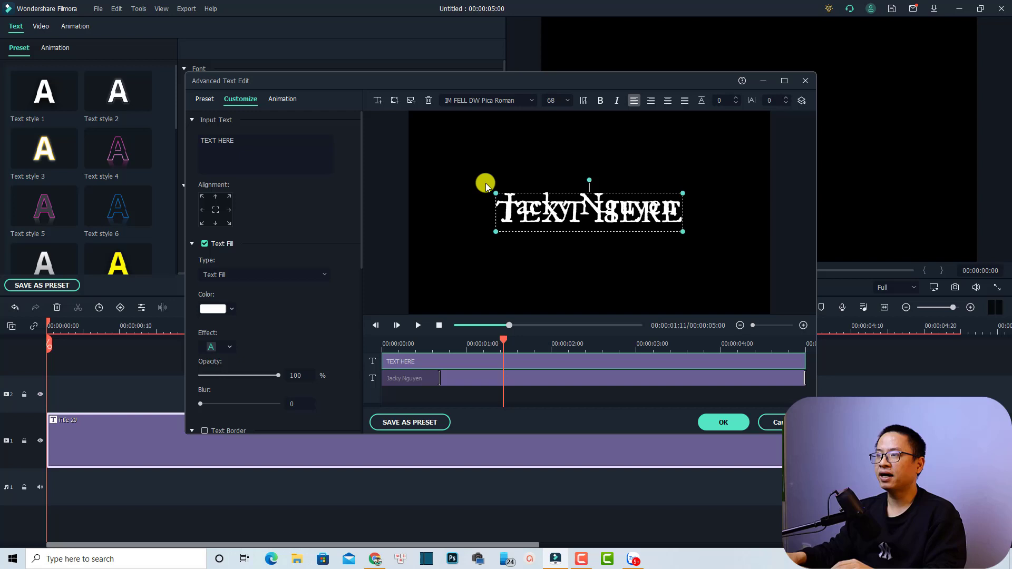
left_click_drag(568, 216, 532, 253)
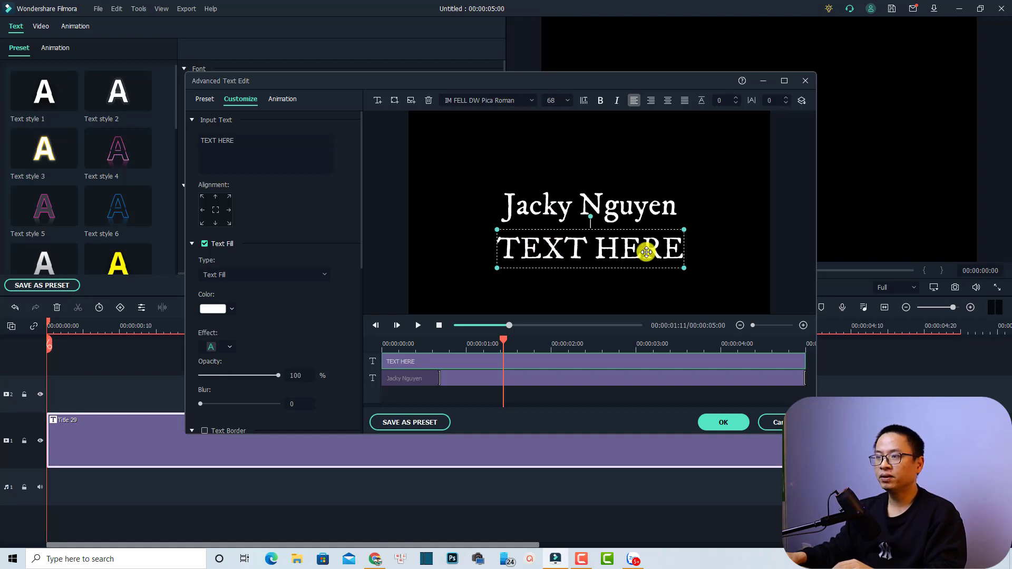
left_click(277, 155)
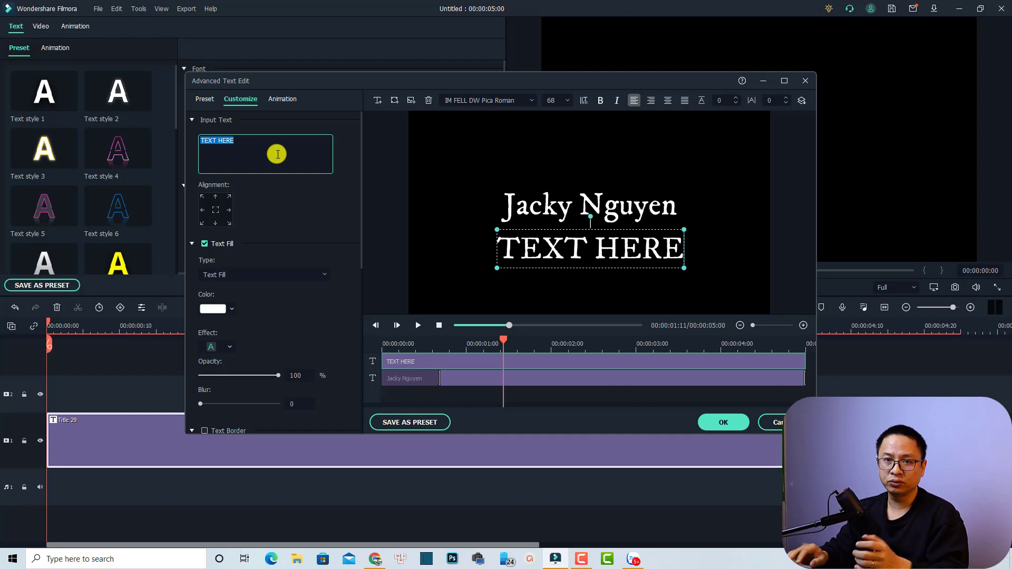
type("Jacky")
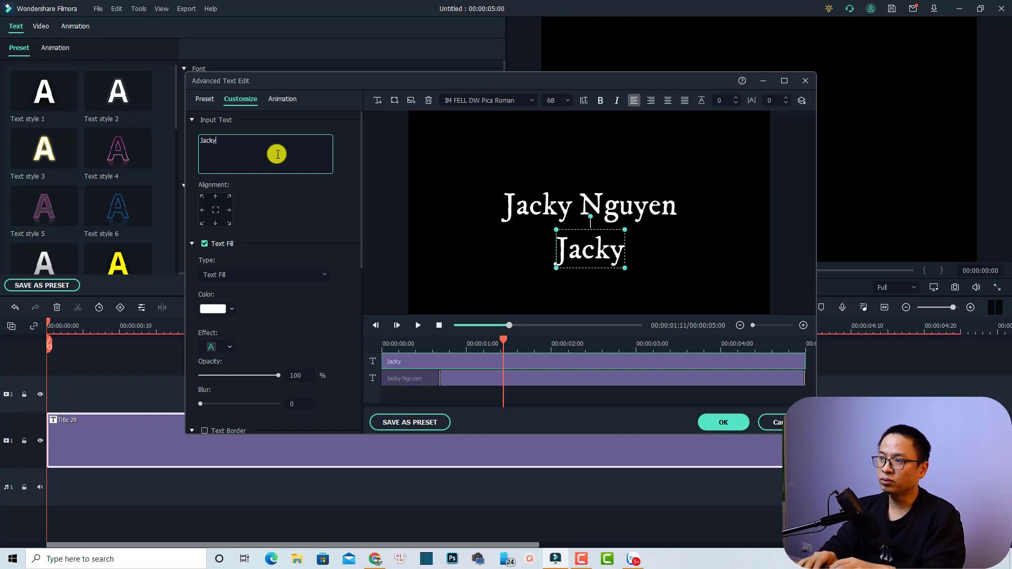
type(" Nguyen")
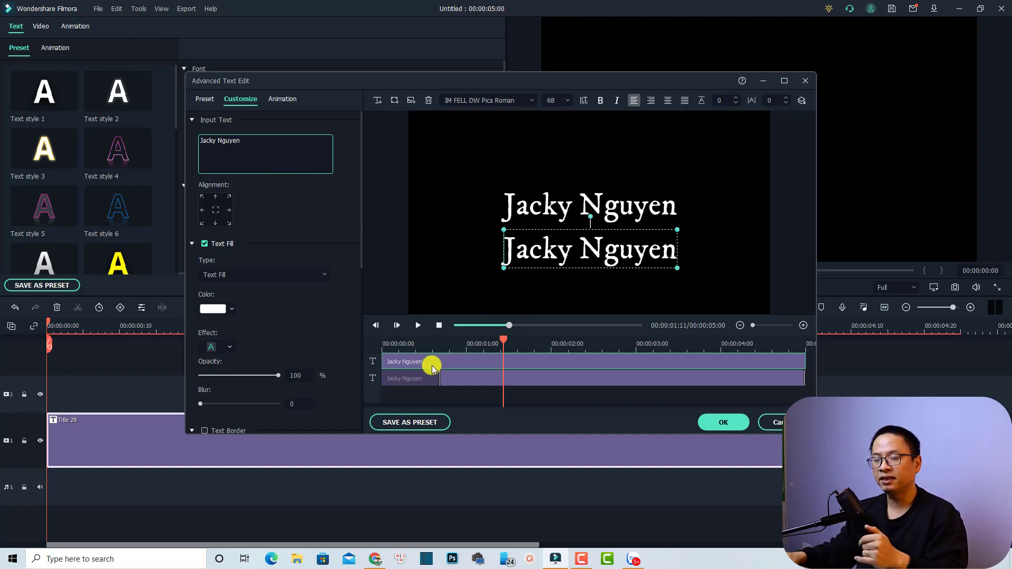
Step: Apply the Type Writer animation to the second line and play it back
left_click(278, 101)
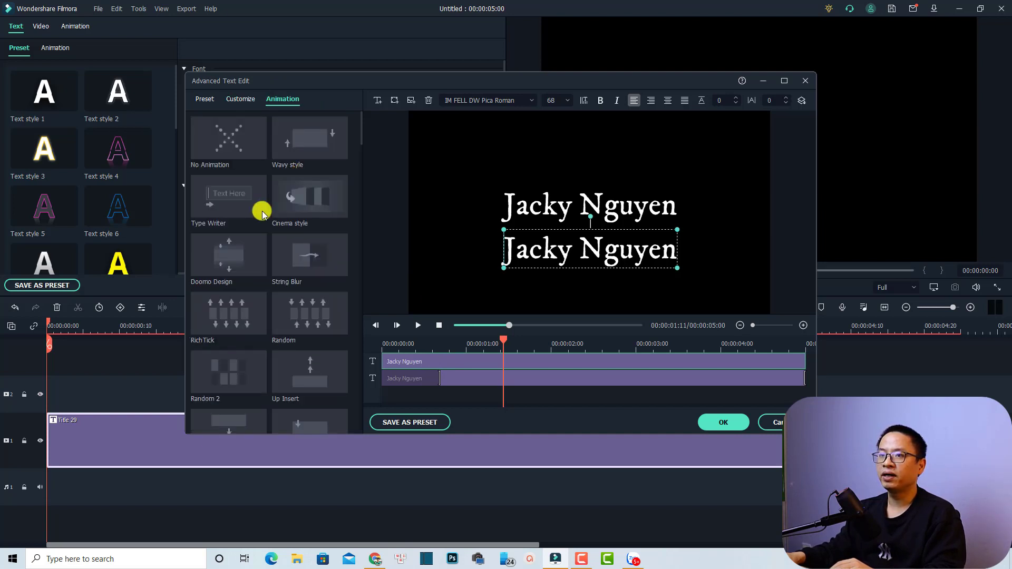
double_click(224, 211)
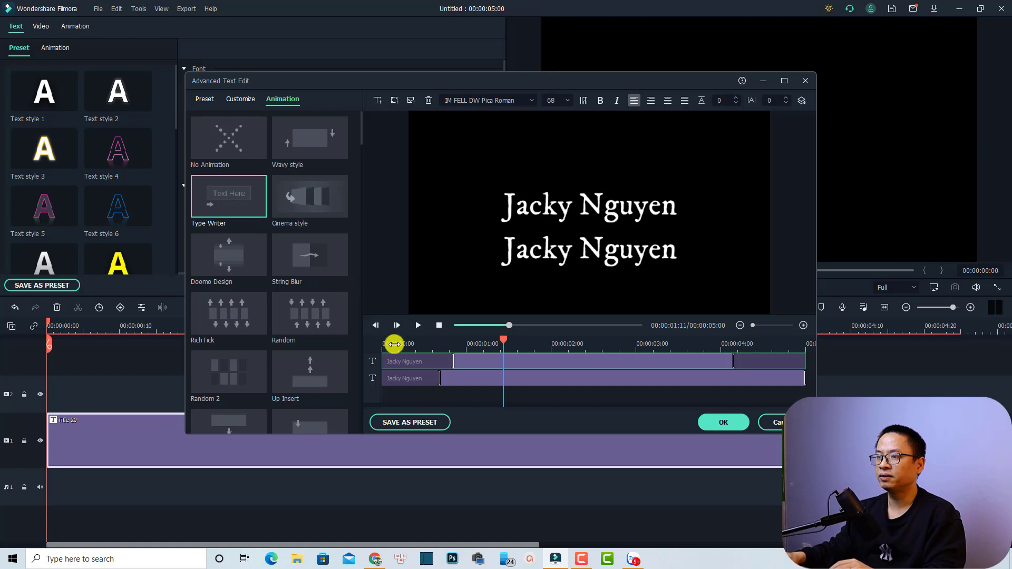
left_click(386, 344)
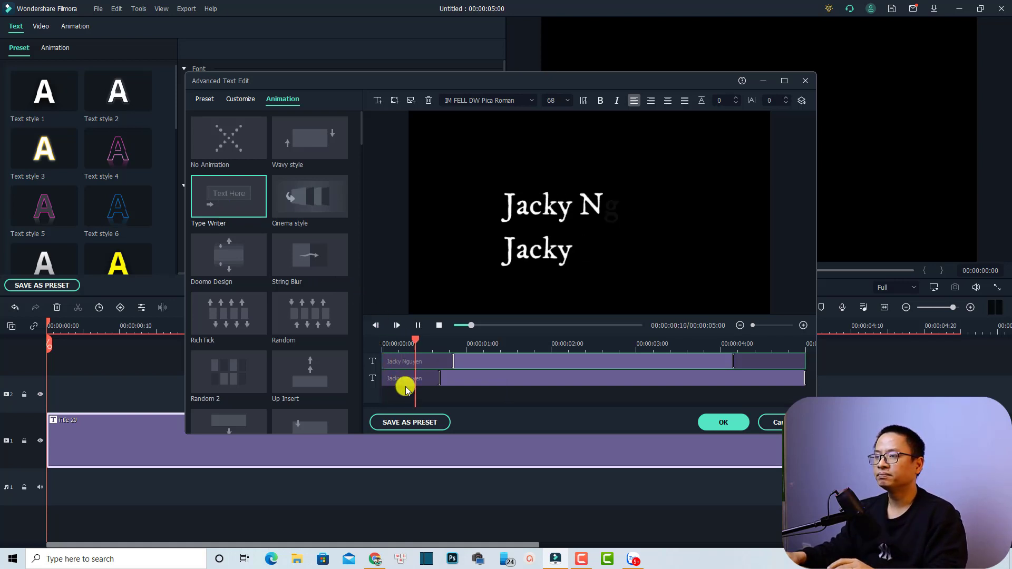
left_click(472, 375)
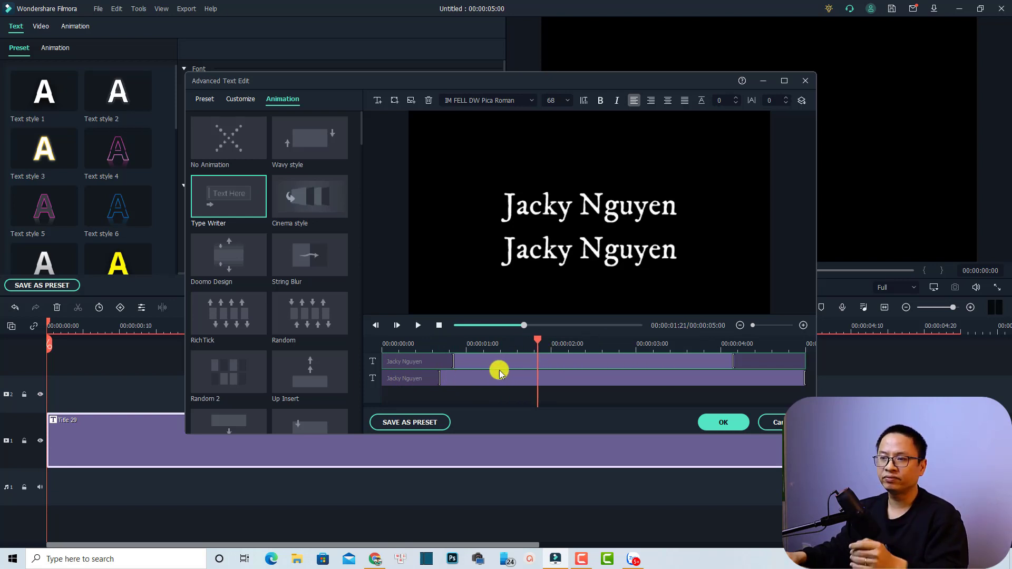
Step: Stretch the top layer's animation to the clip end and replay the title
left_click_drag(456, 363, 444, 363)
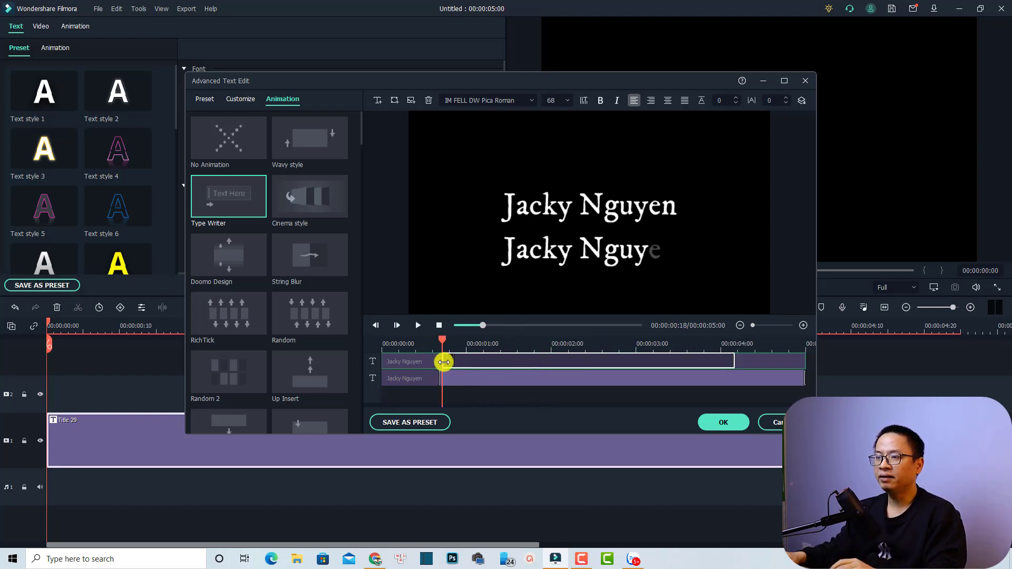
left_click_drag(731, 356, 785, 358)
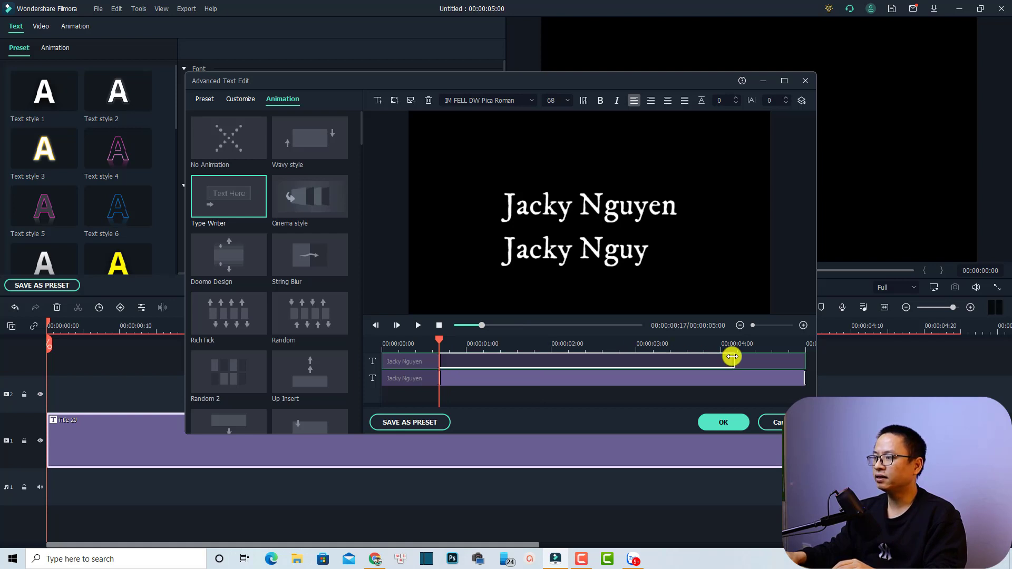
left_click_drag(803, 360, 802, 361)
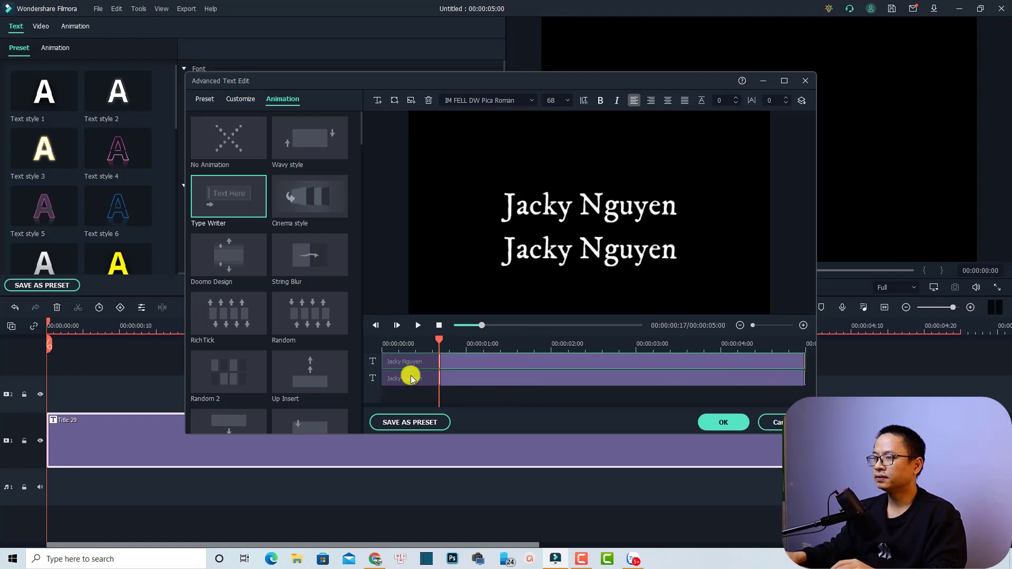
left_click(389, 343)
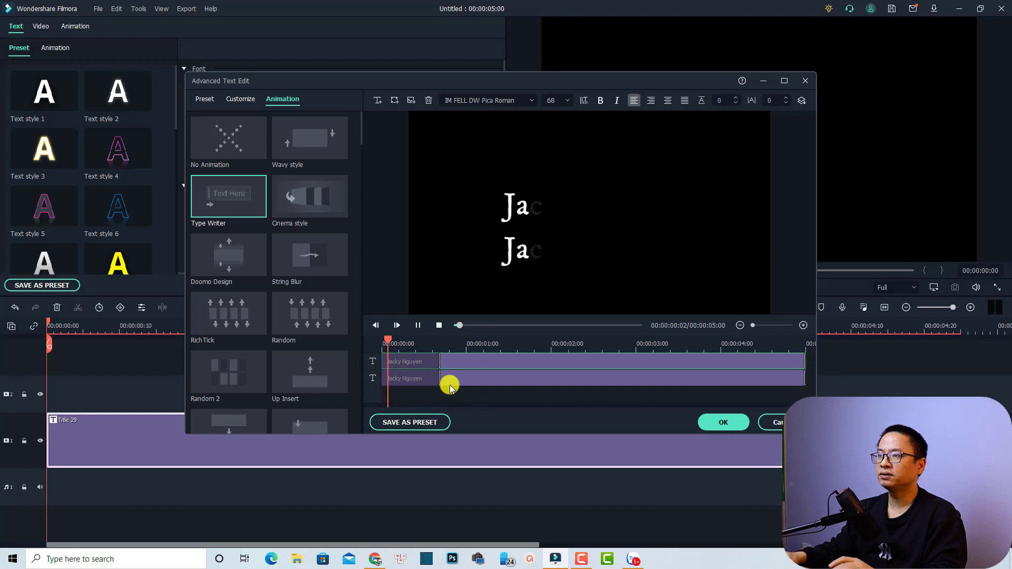
key("space")
key("space")
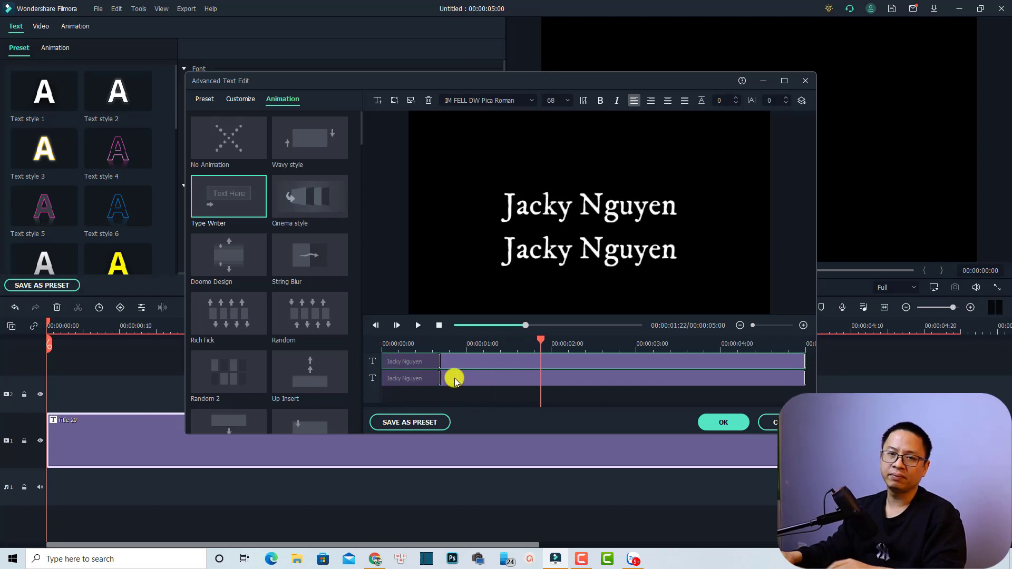